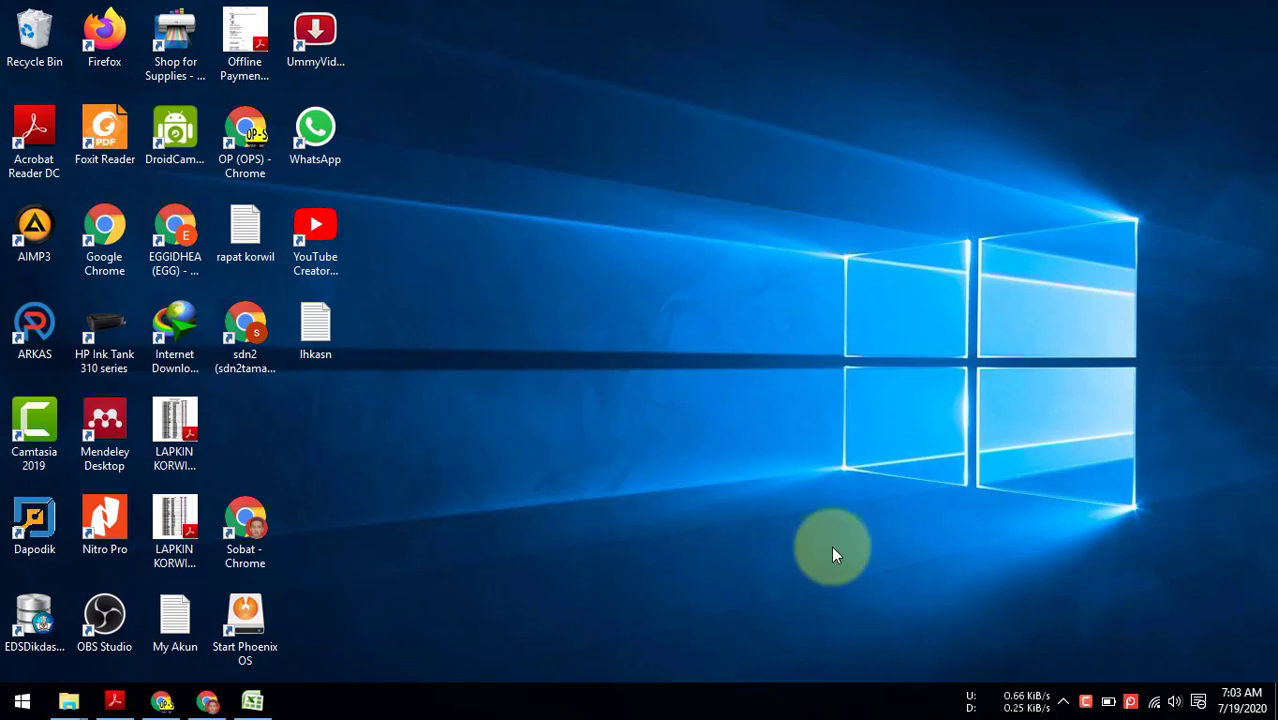
# - Switch to Chrome, search Google for dapodikdasmen and open the Dapodikdasmen: Beranda site
pyautogui.click(207, 702)
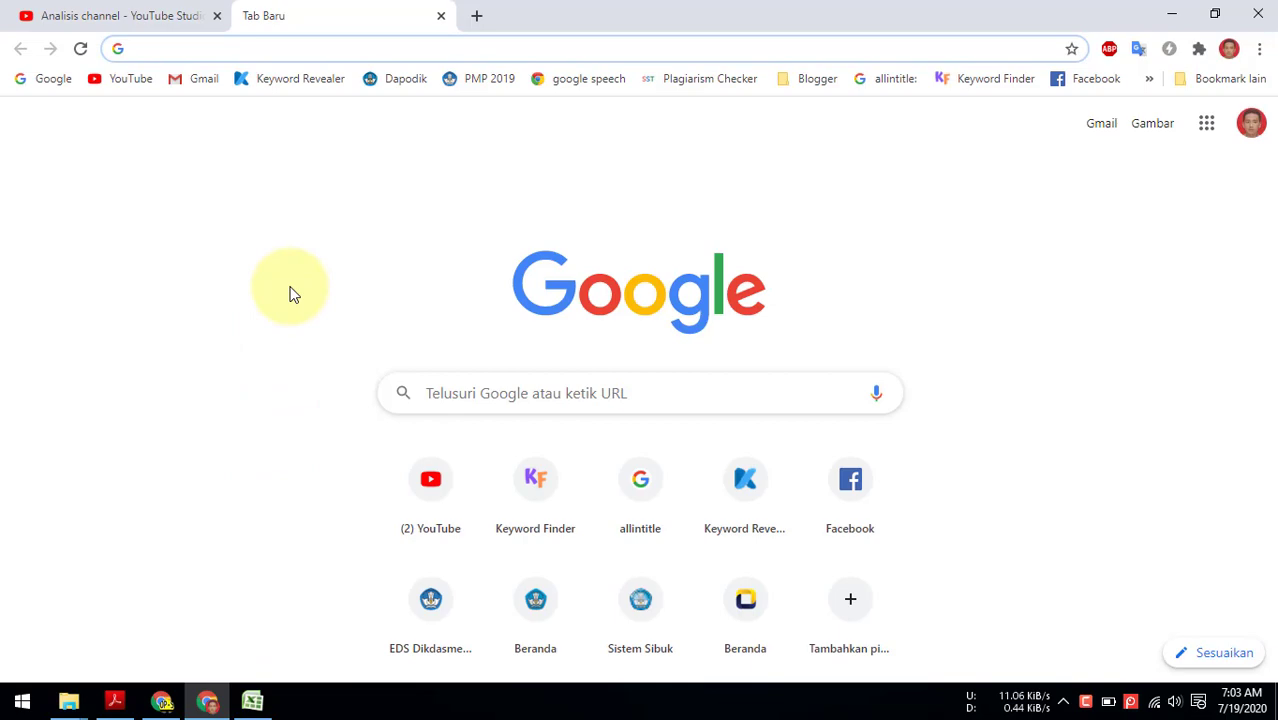
pyautogui.write('dapd')
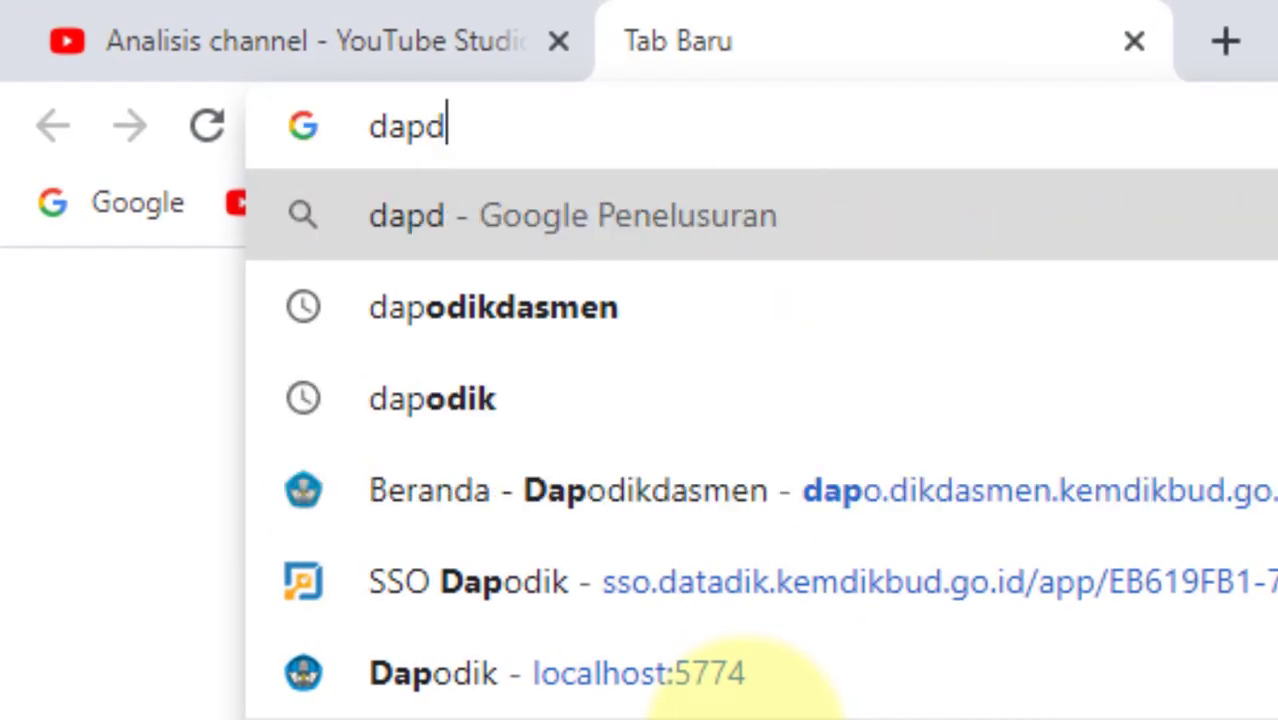
pyautogui.press('BackSpace')
pyautogui.write('o')
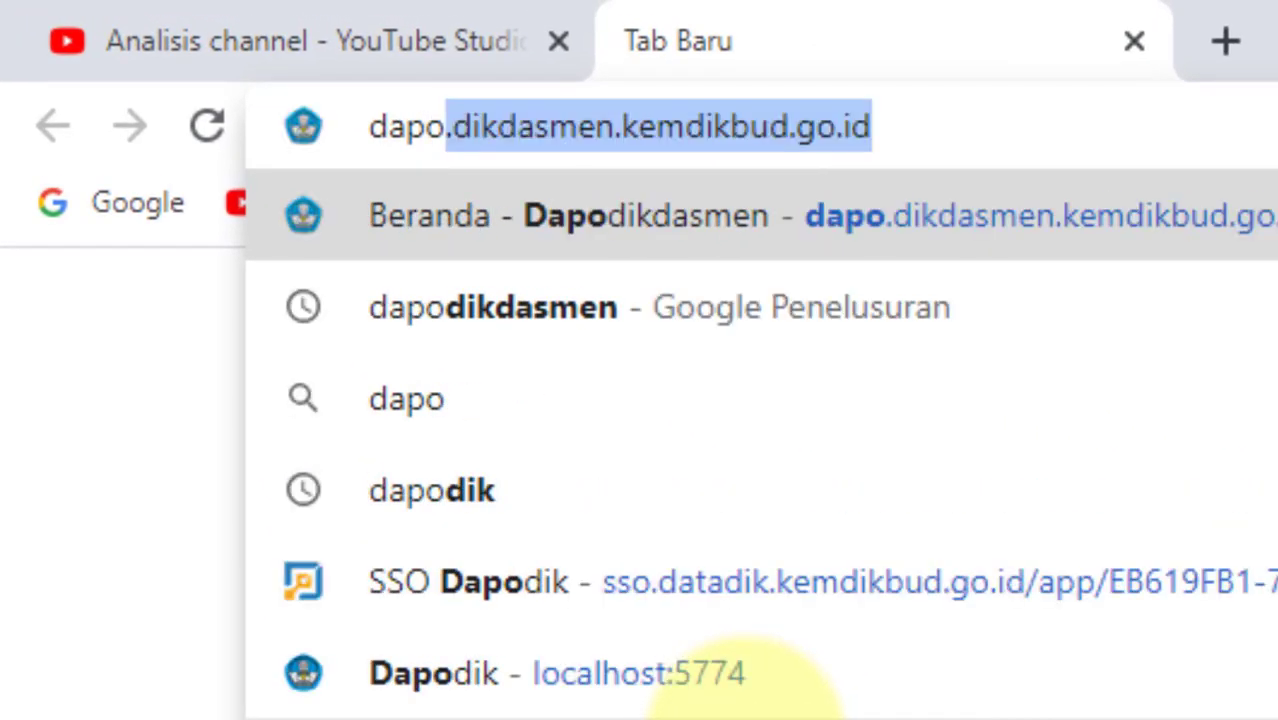
pyautogui.write('dik')
pyautogui.press('Return')
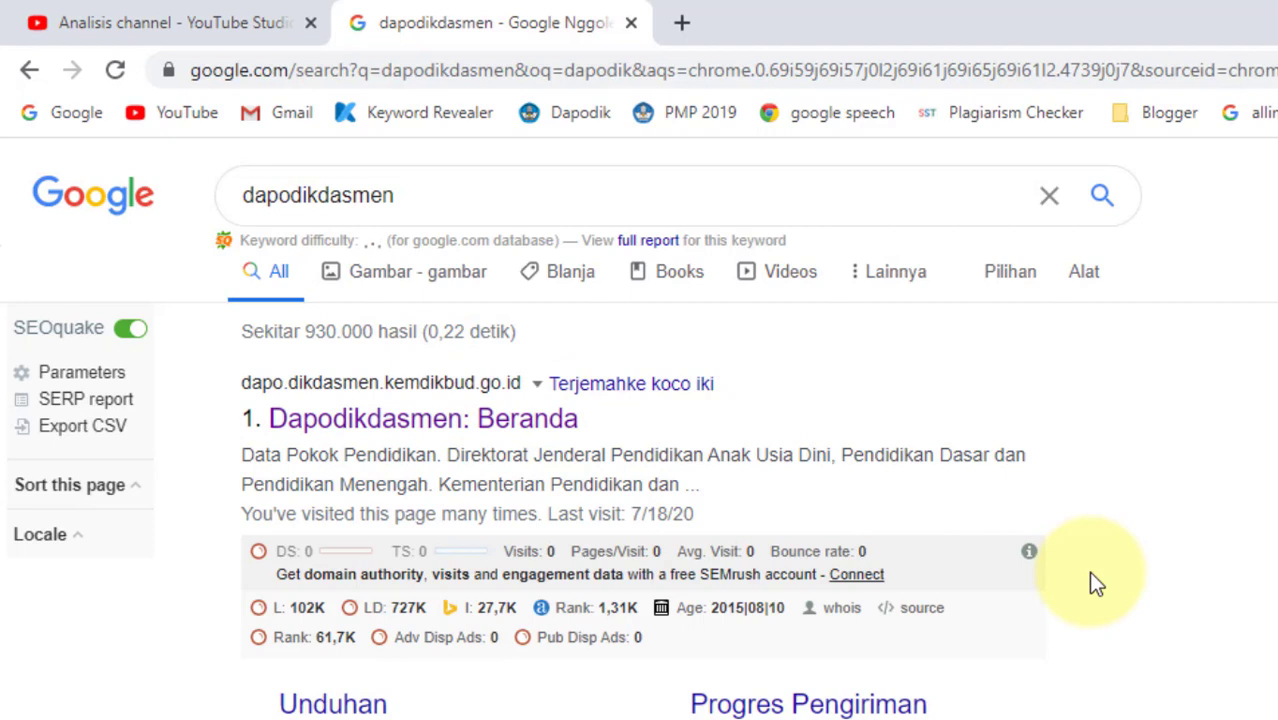
pyautogui.click(393, 427)
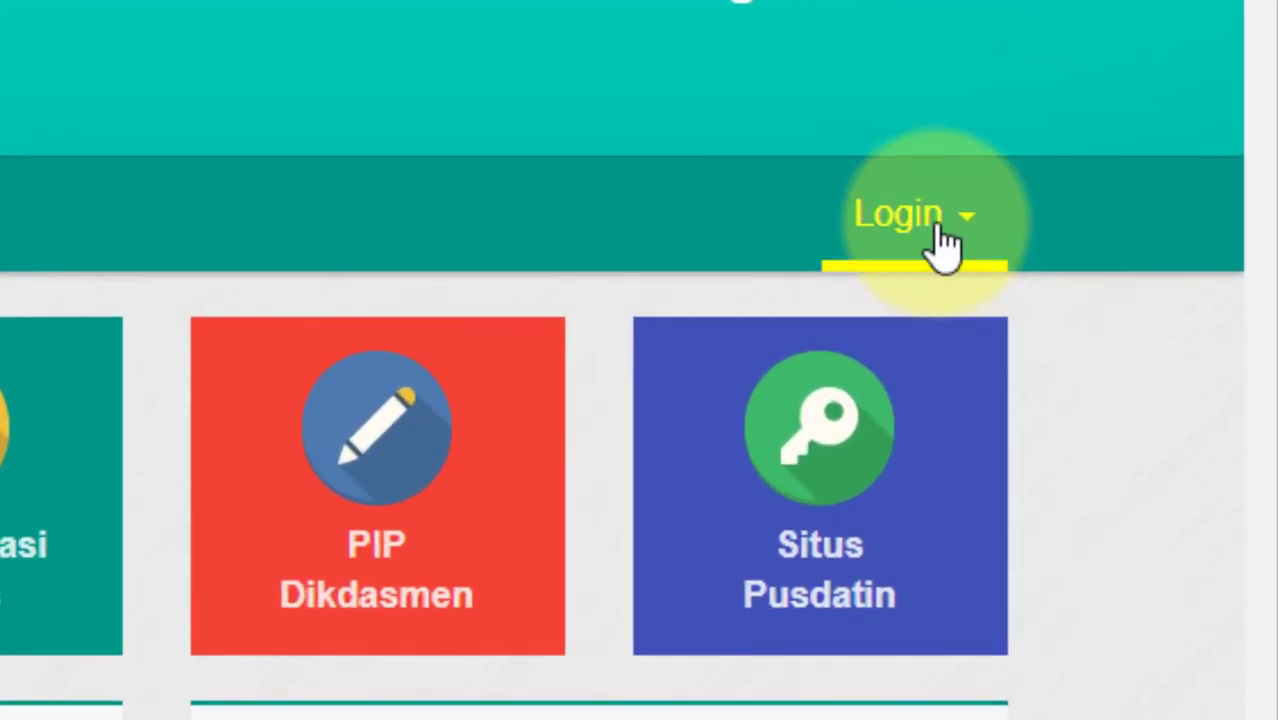
# - Log in to Manajemen Sekolah through SSO with the saved account credentials
pyautogui.click(938, 232)
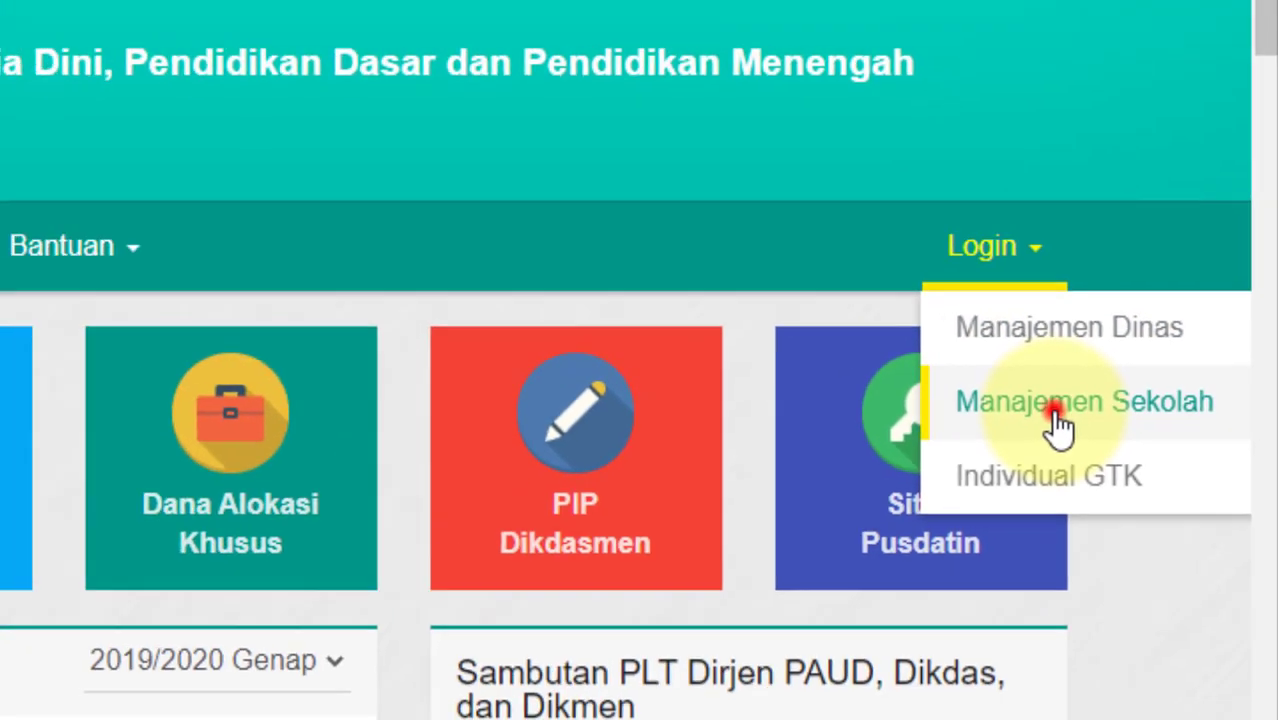
pyautogui.click(1000, 450)
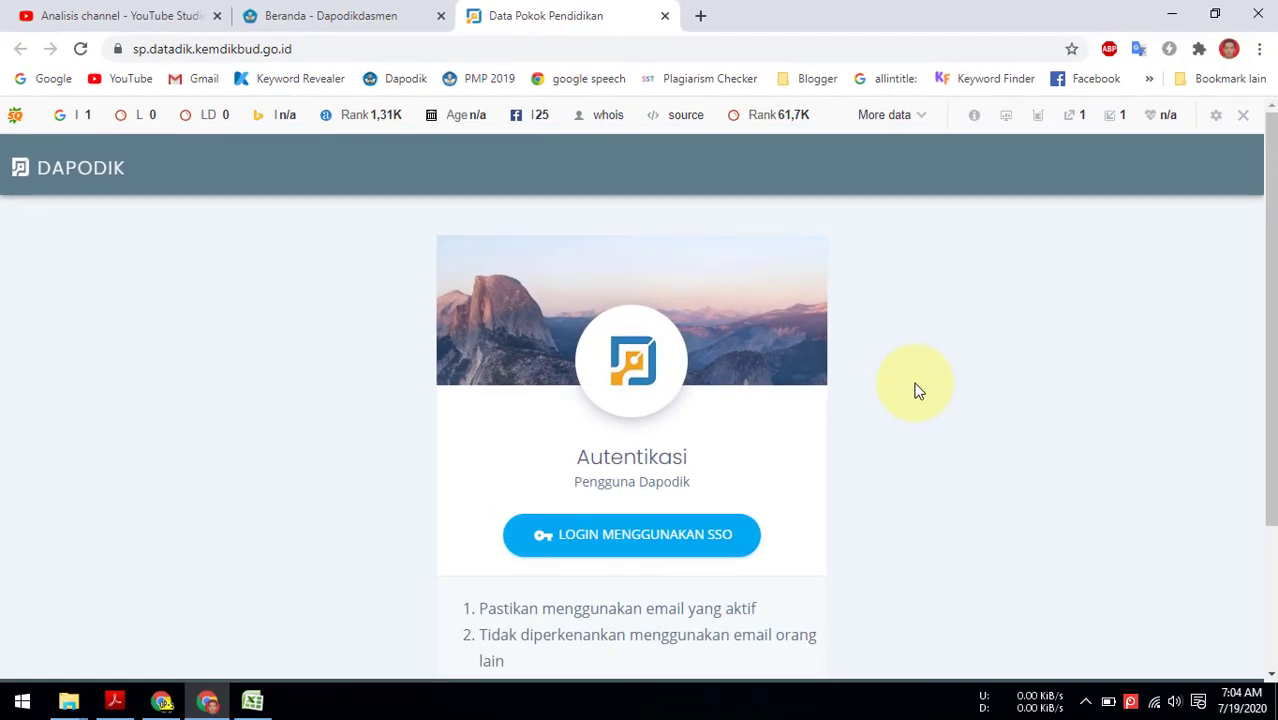
pyautogui.click(685, 538)
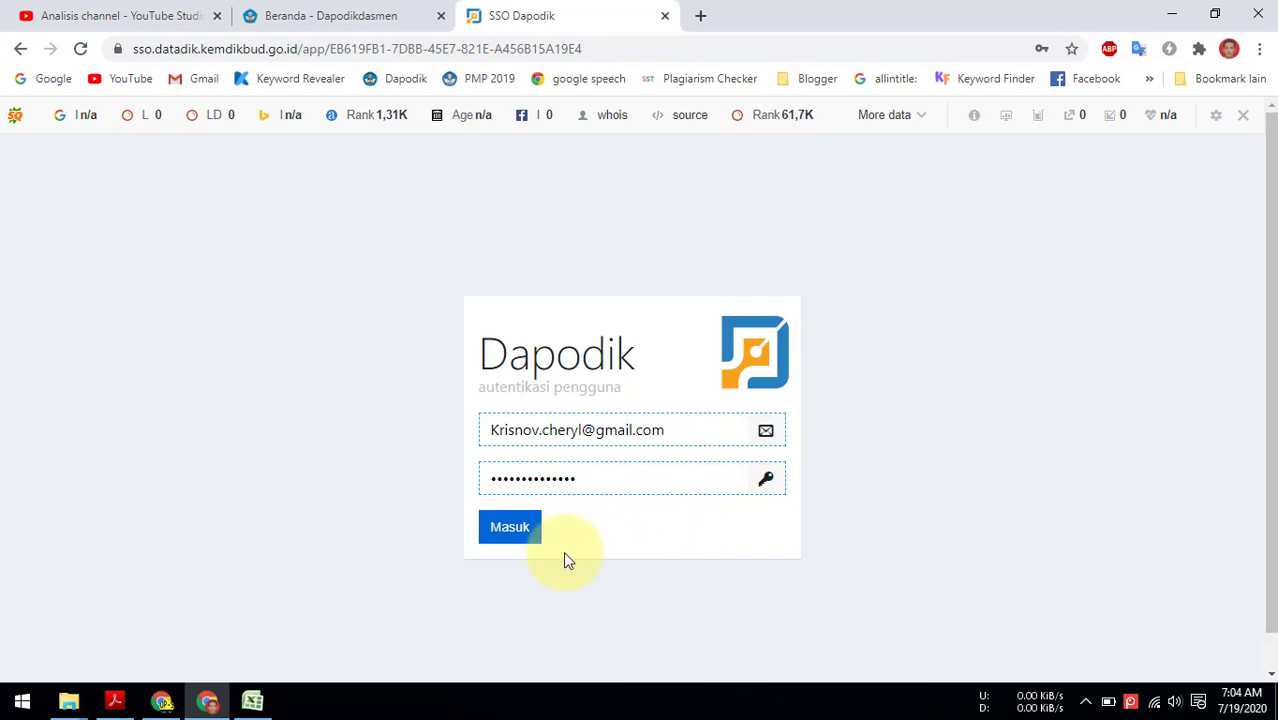
pyautogui.click(499, 540)
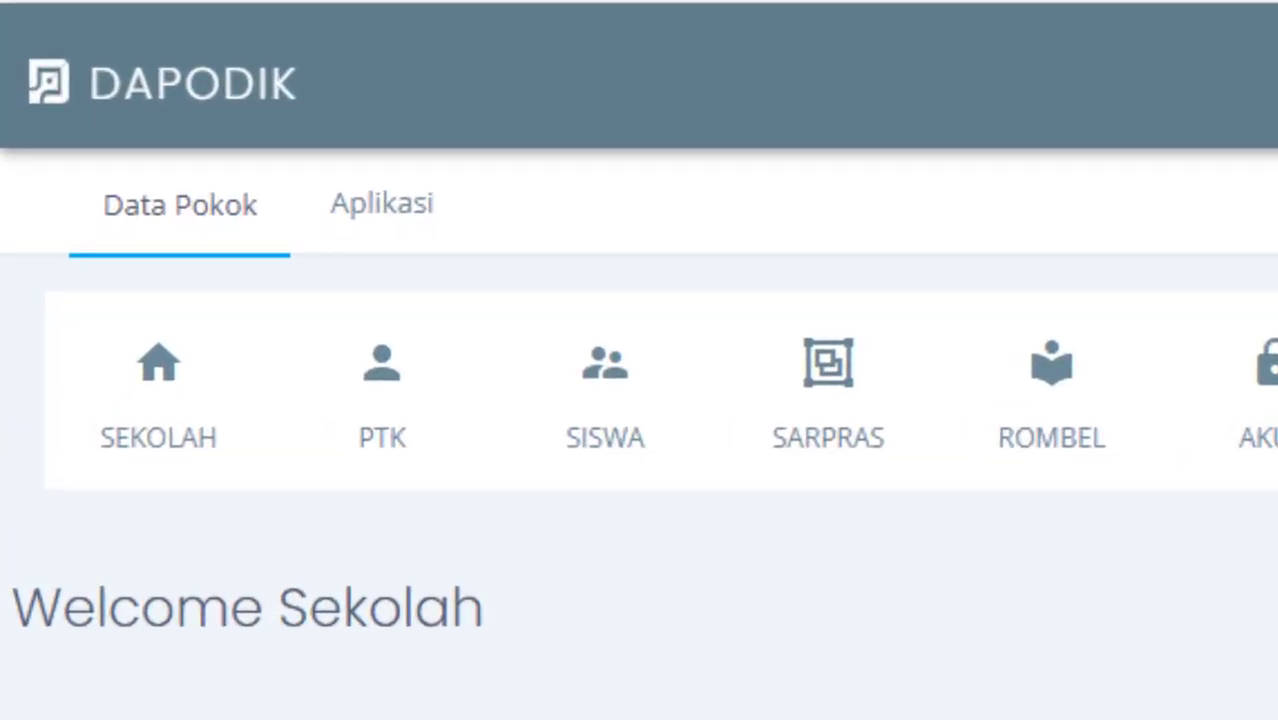
# - Open the PD Baru application and choose Dapodik as the source for registering new students
pyautogui.click(391, 203)
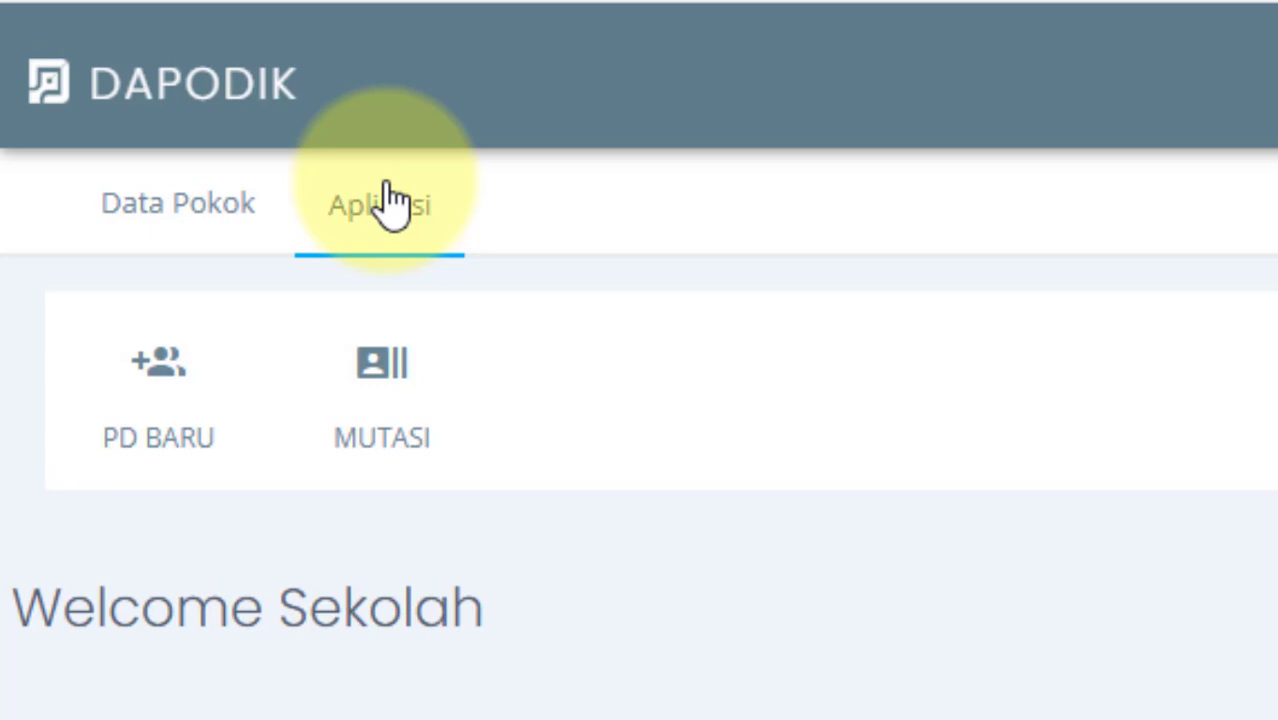
pyautogui.click(198, 380)
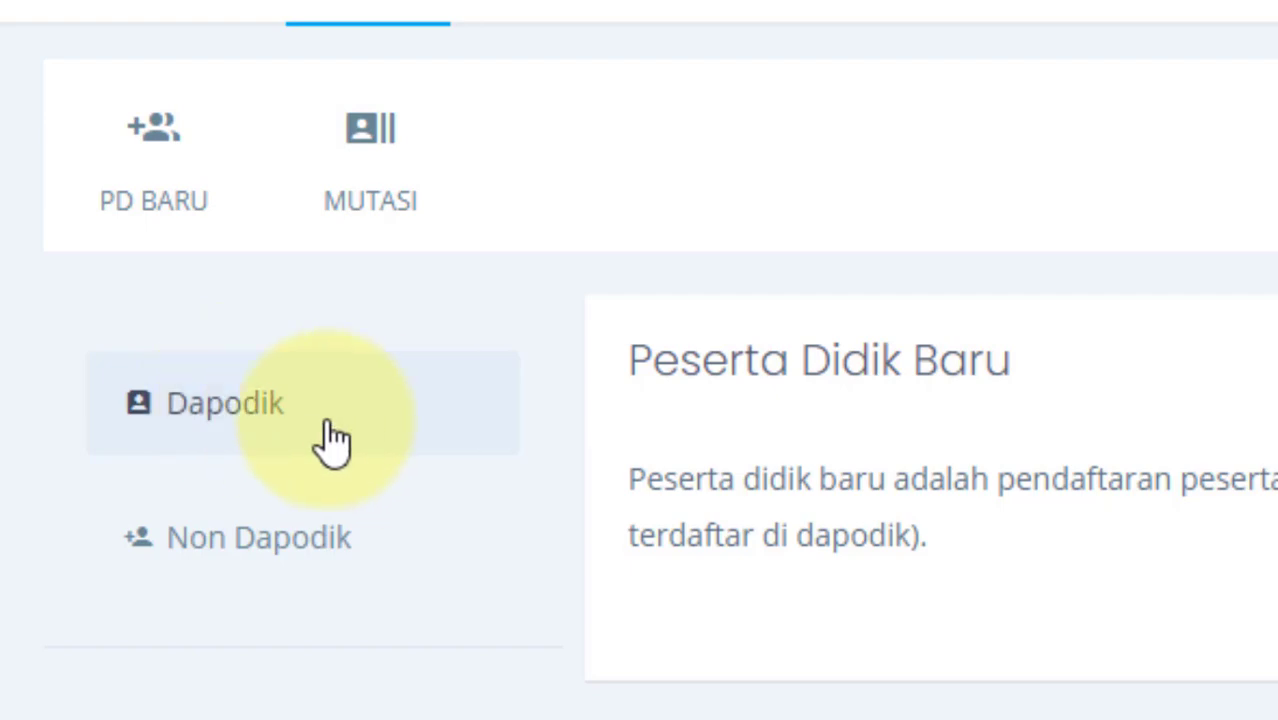
pyautogui.click(235, 440)
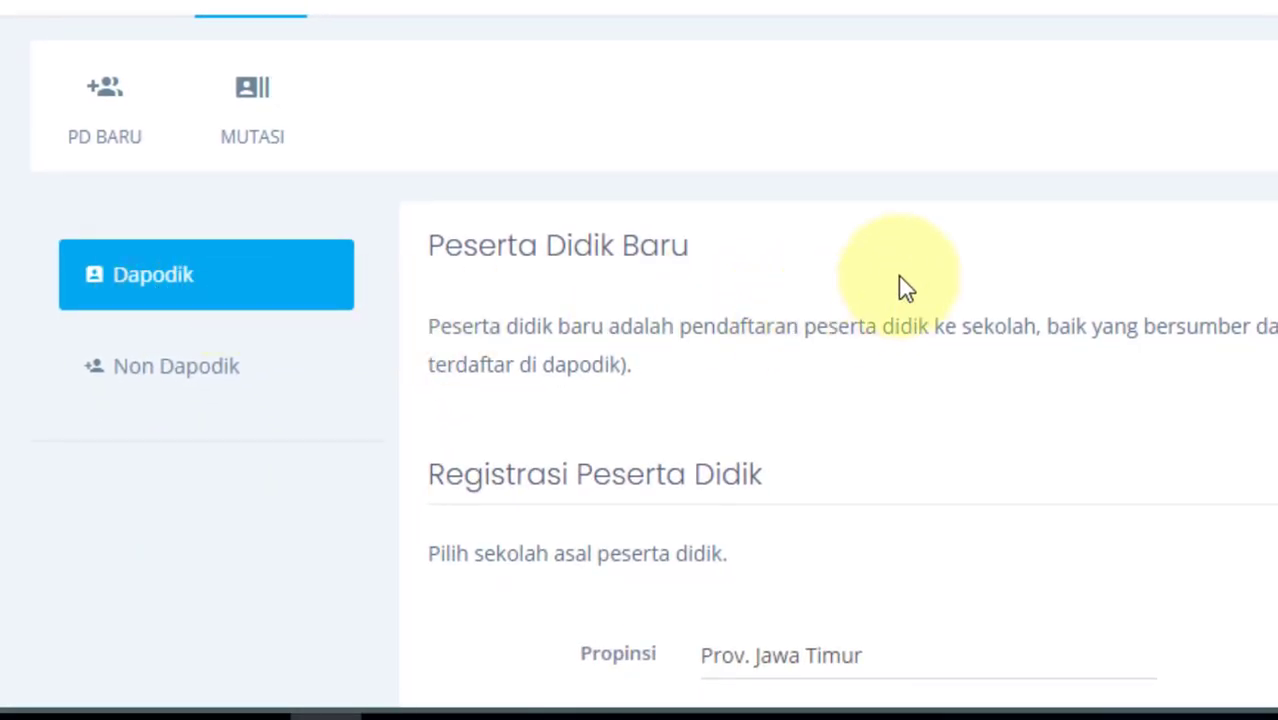
# - Set the students' origin school to TK PERTIWI 21 TAMANAGUNG in the Registrasi Peserta Didik form
pyautogui.scroll(-2, 903, 280)
pyautogui.scroll(-2, 907, 283)
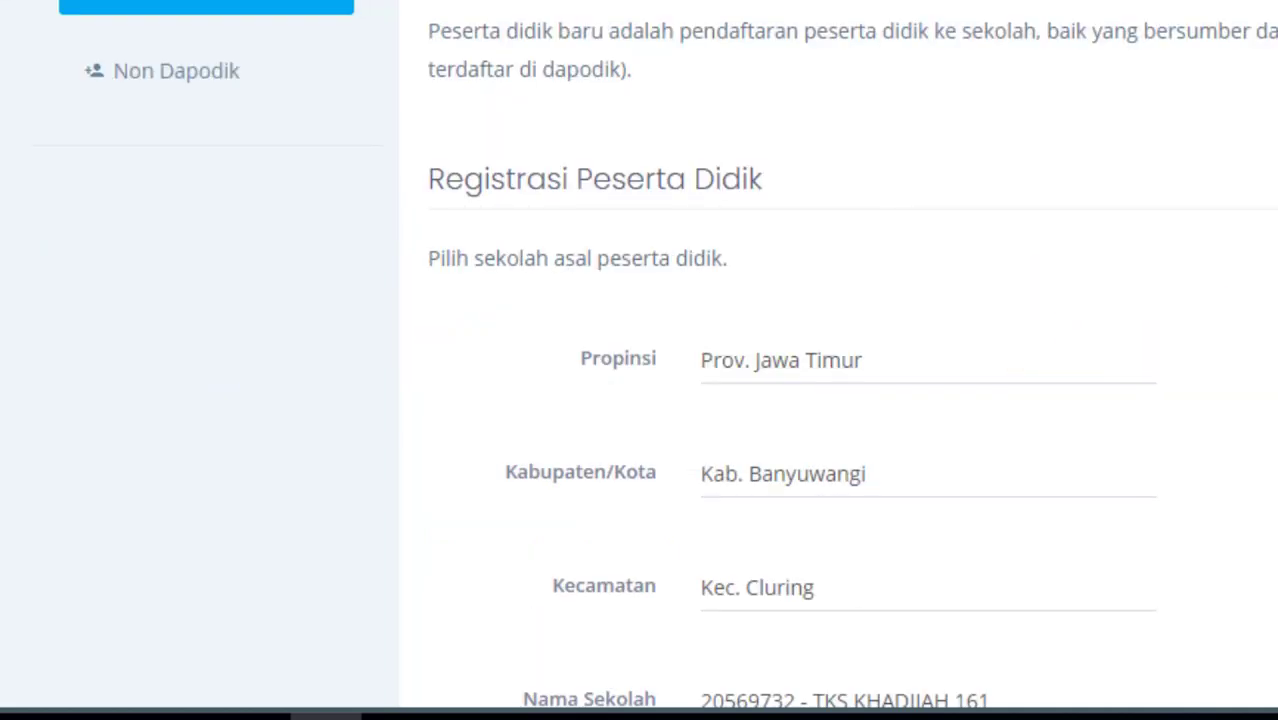
pyautogui.scroll(-2, 838, 360)
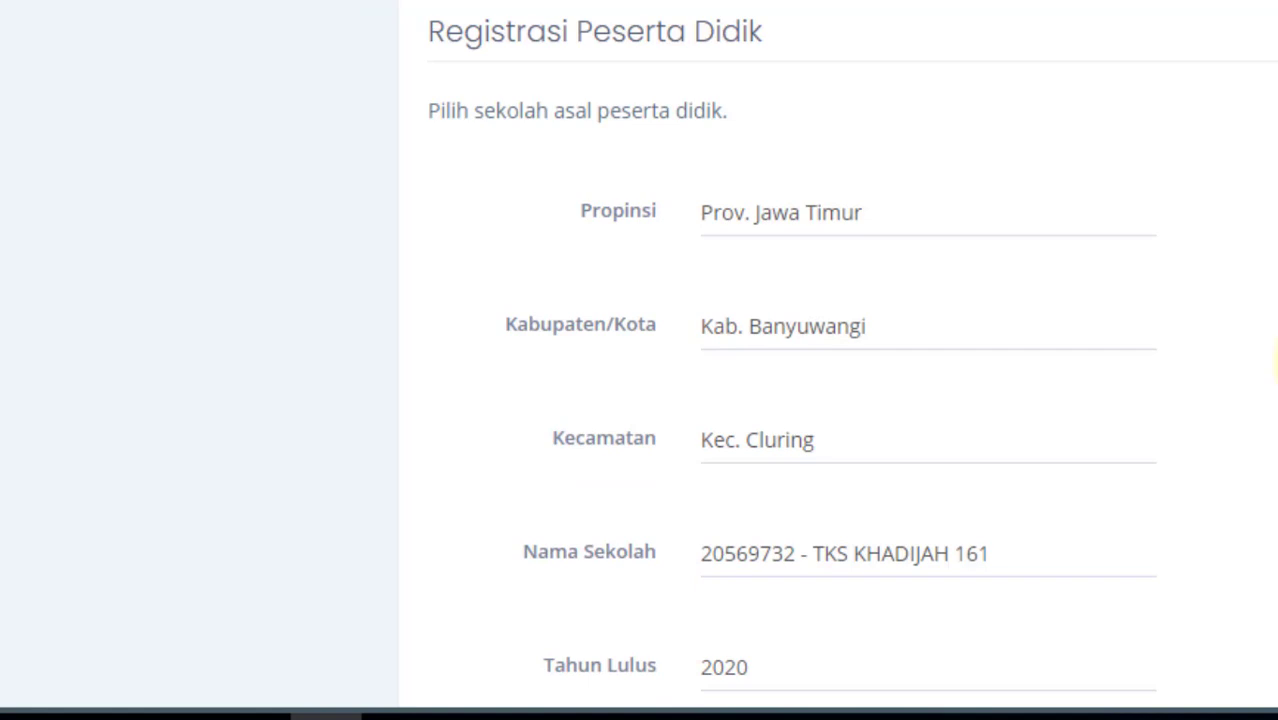
pyautogui.scroll(-2, 838, 360)
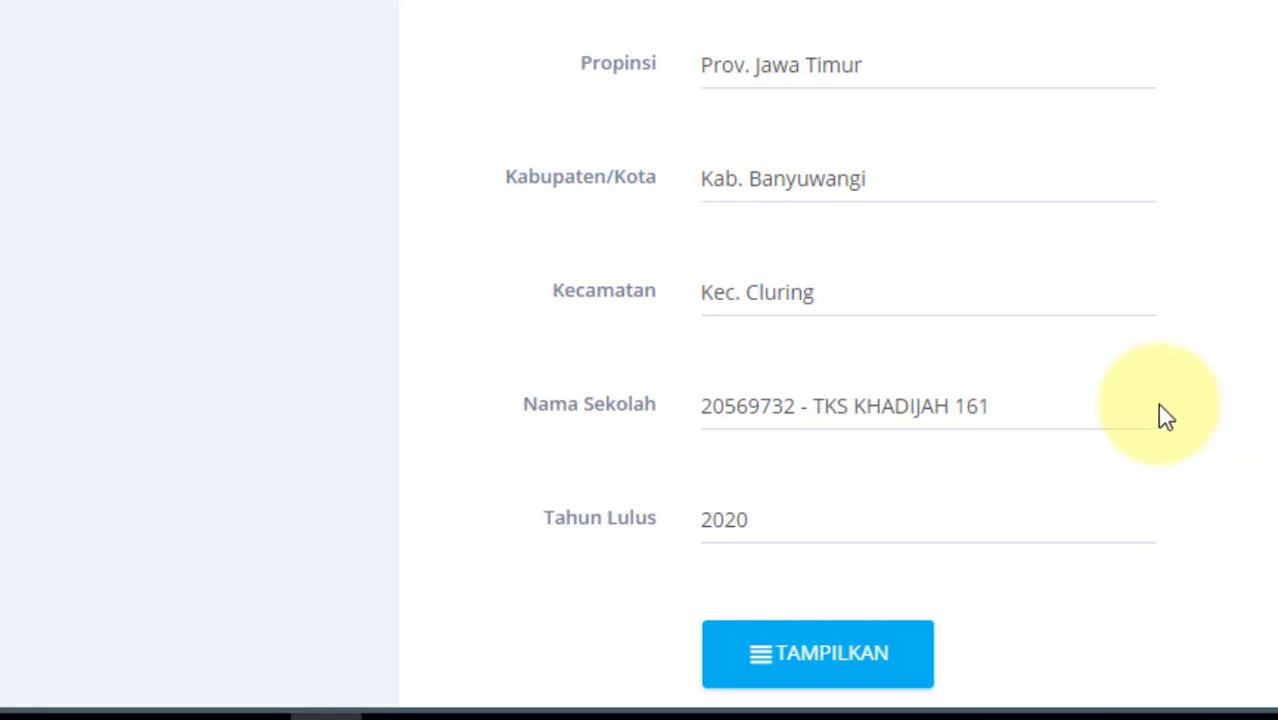
pyautogui.click(1110, 415)
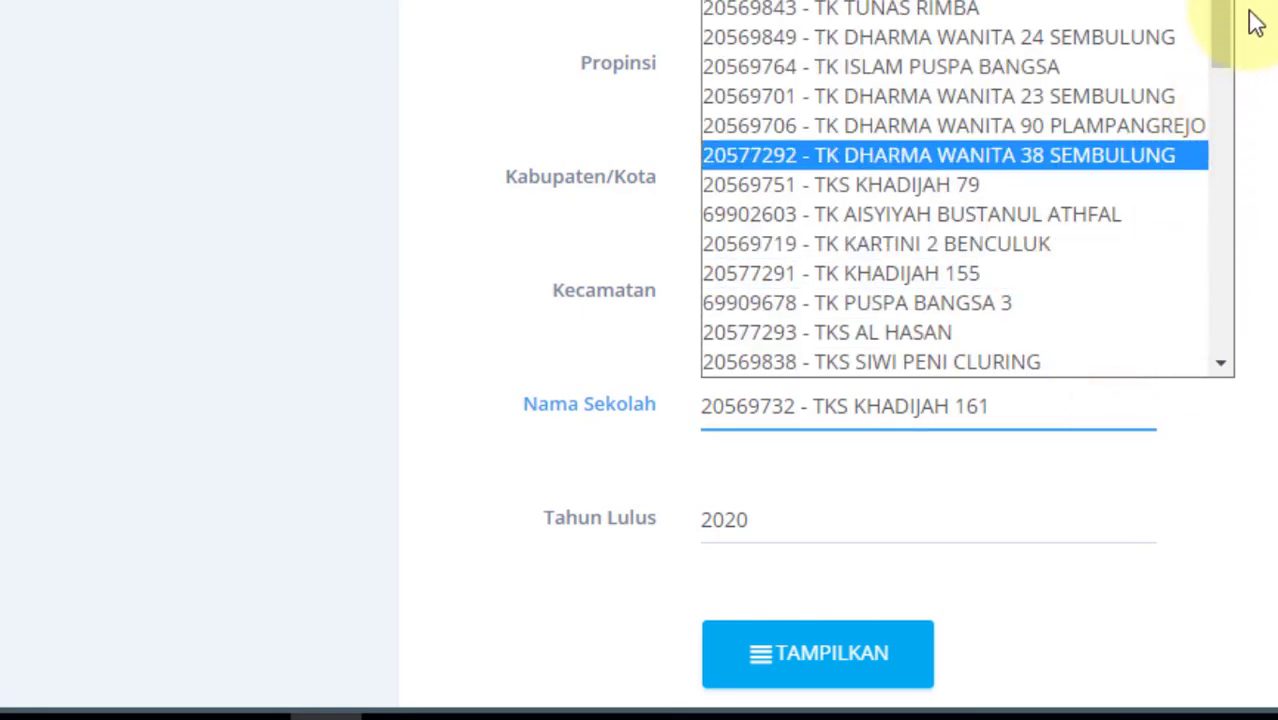
pyautogui.moveTo(1226, 35); pyautogui.dragTo(1207, 317)
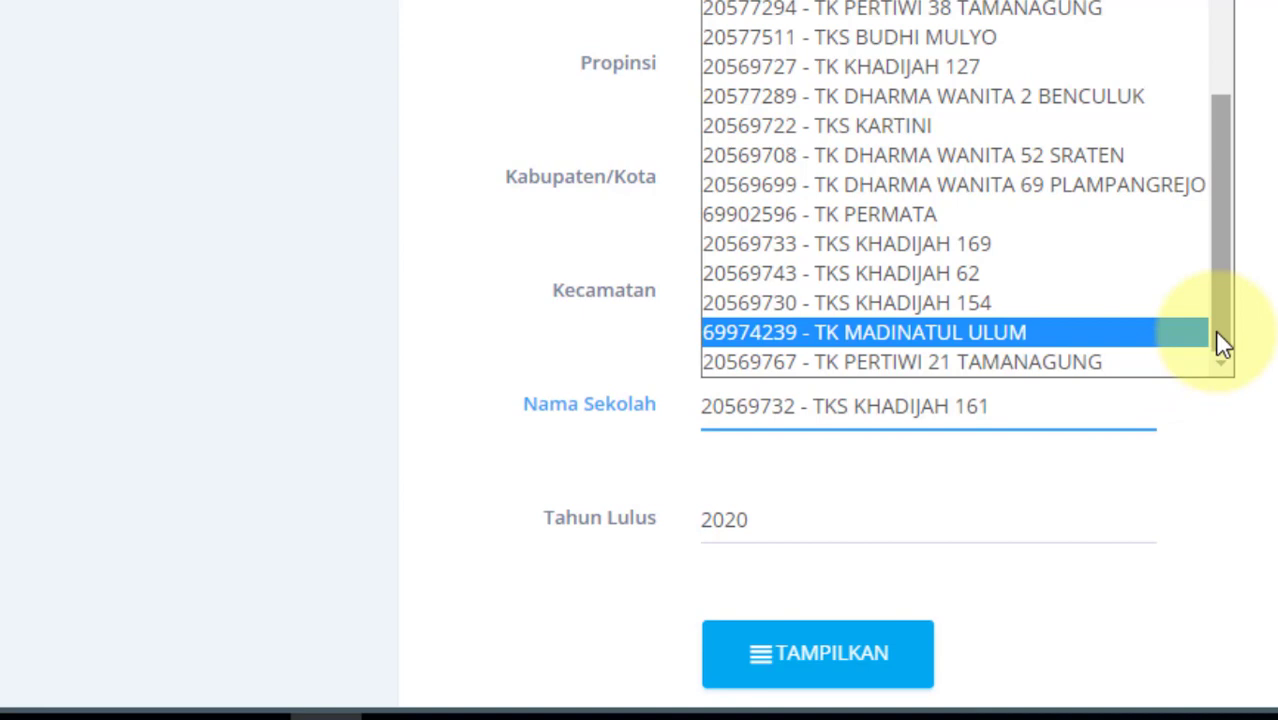
pyautogui.click(1150, 370)
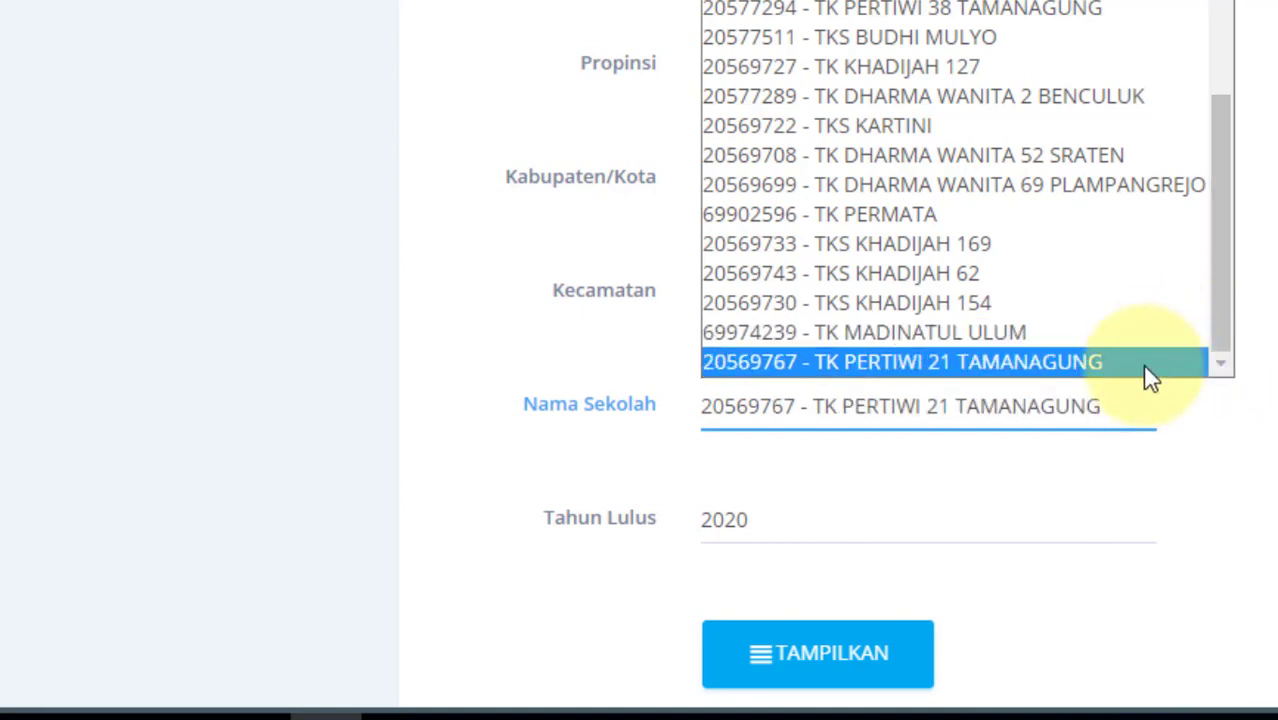
pyautogui.click(1146, 370)
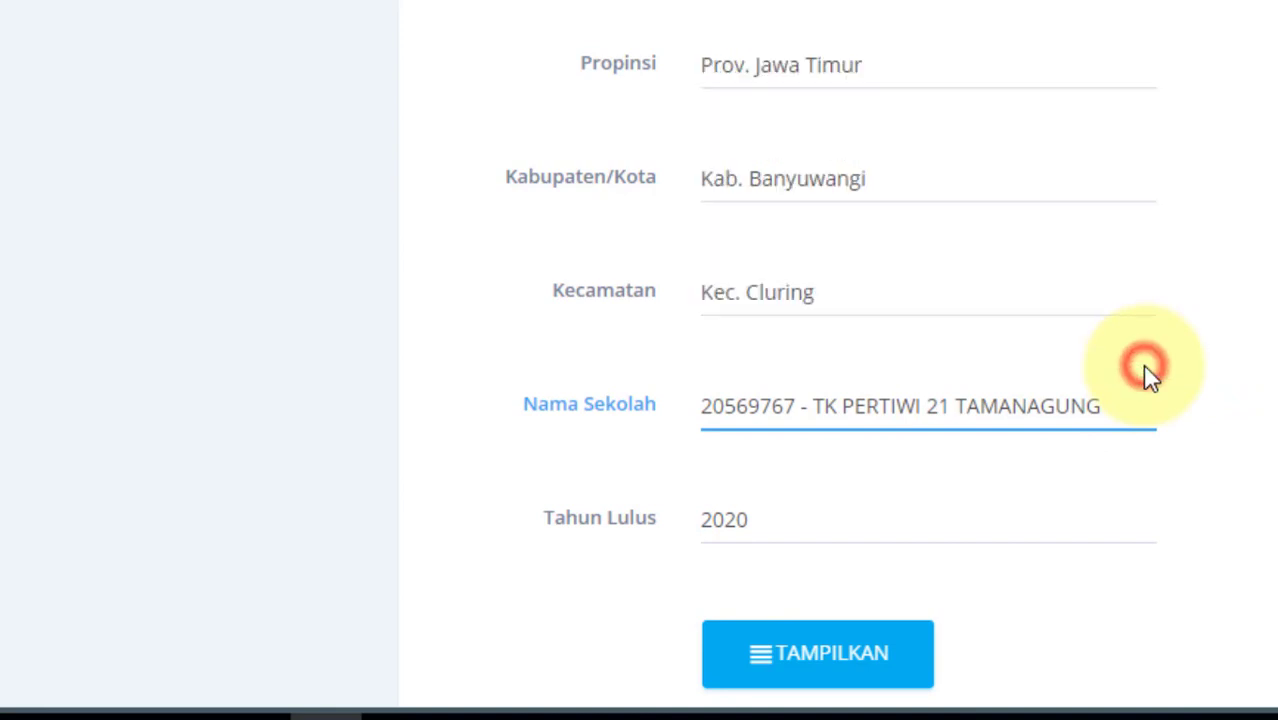
# - Choose 2020 as the graduation year (Tahun Lulus) and display the origin school's student list
pyautogui.scroll(-2, 1150, 378)
pyautogui.click(825, 369)
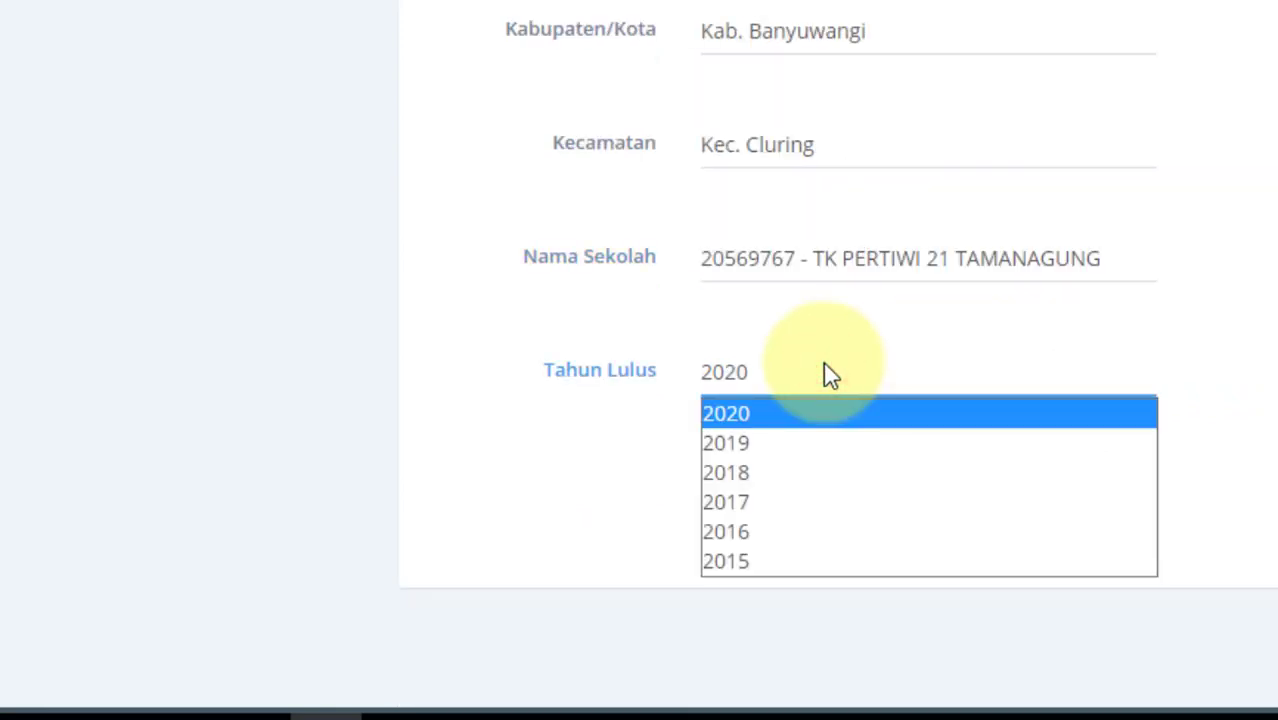
pyautogui.click(792, 418)
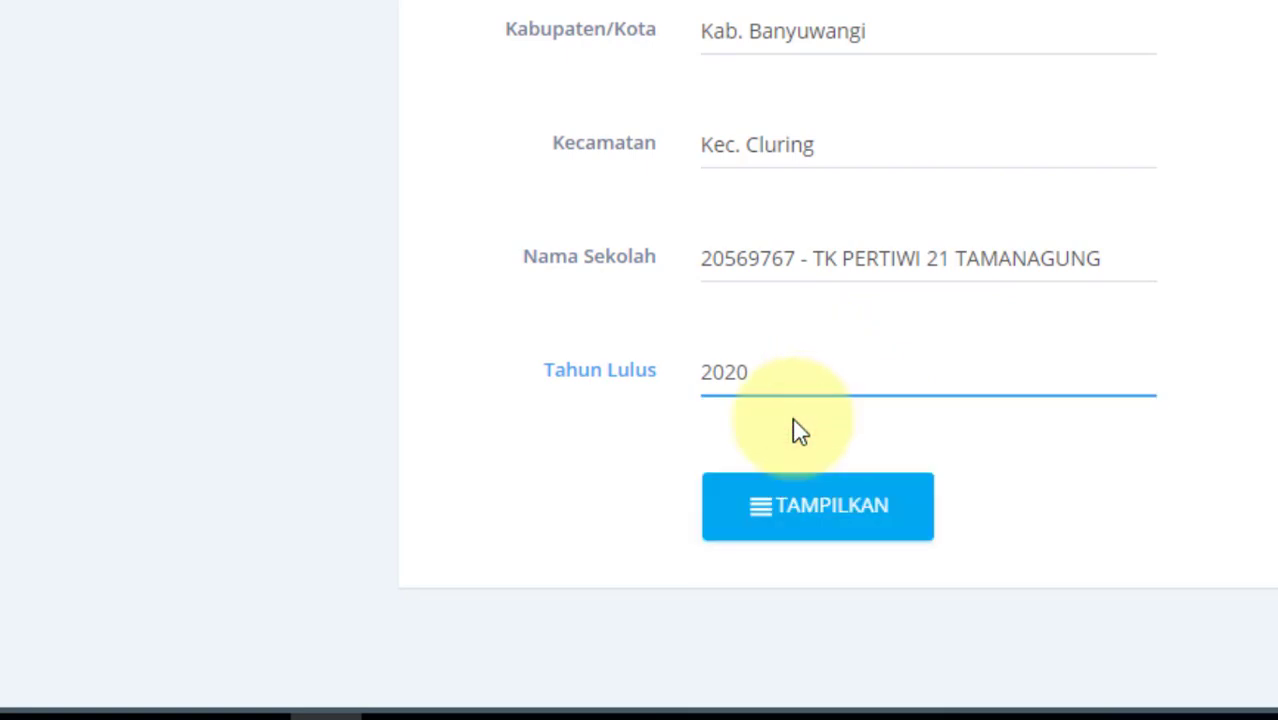
pyautogui.click(818, 512)
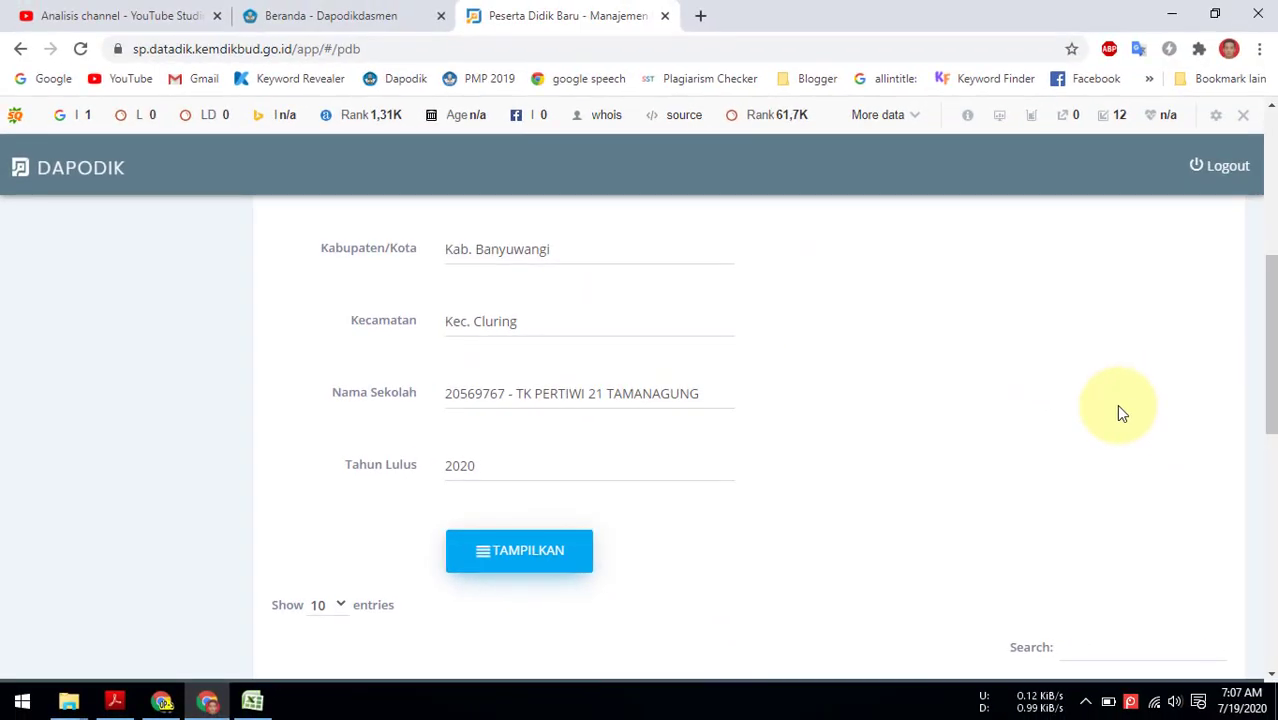
# - Select the eighth student on the list's first page, register that student and close the Registrasi Peserta Didik message
pyautogui.scroll(-5, 1260, 378)
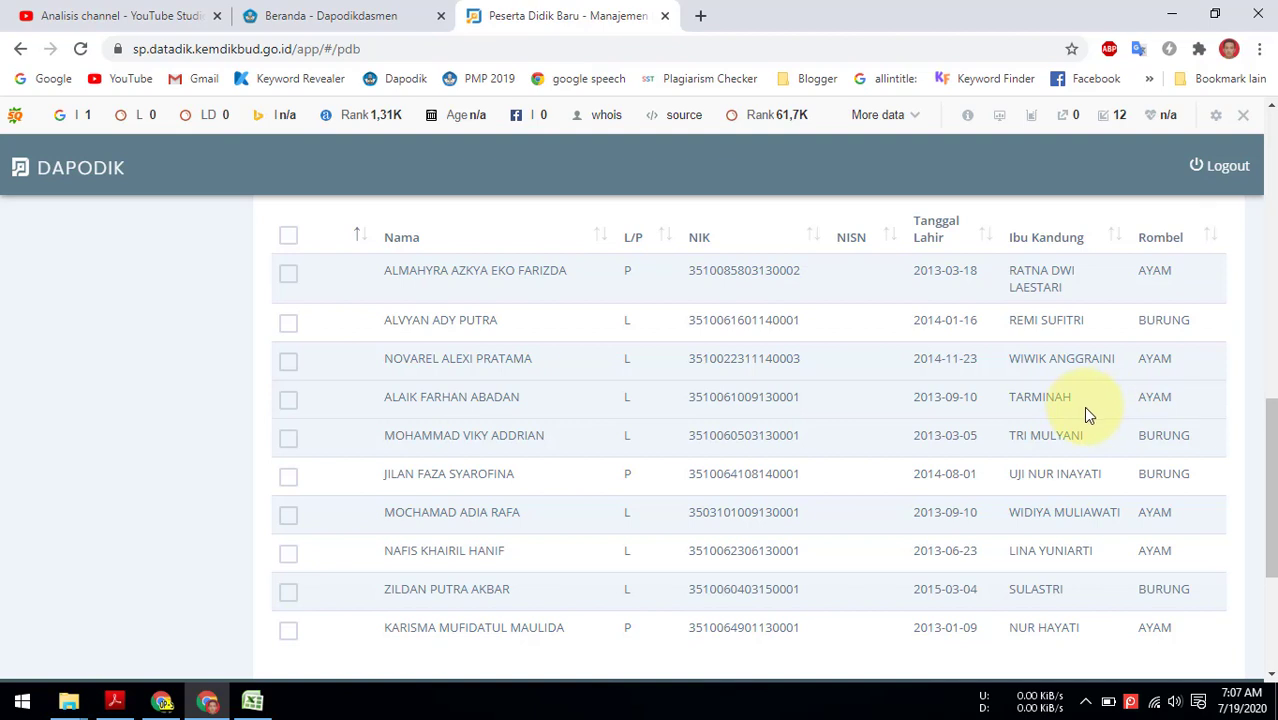
pyautogui.scroll(-1, 950, 452)
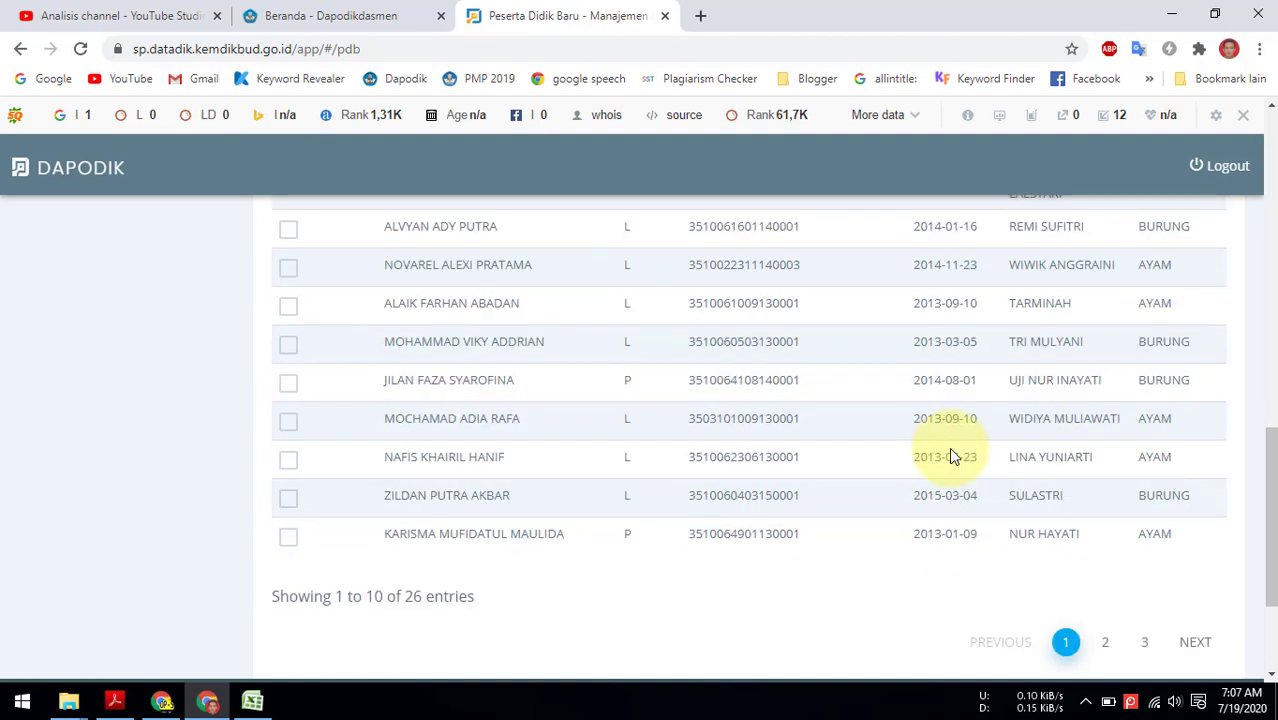
pyautogui.click(289, 464)
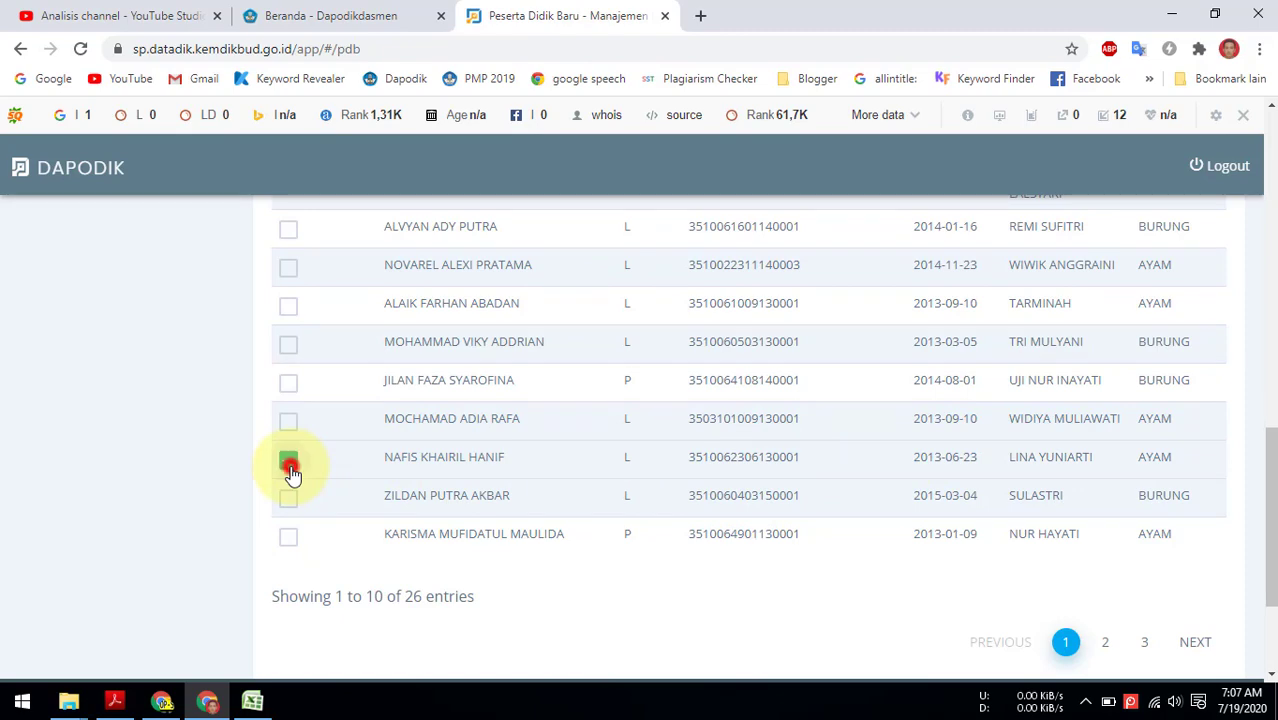
pyautogui.scroll(-2, 740, 452)
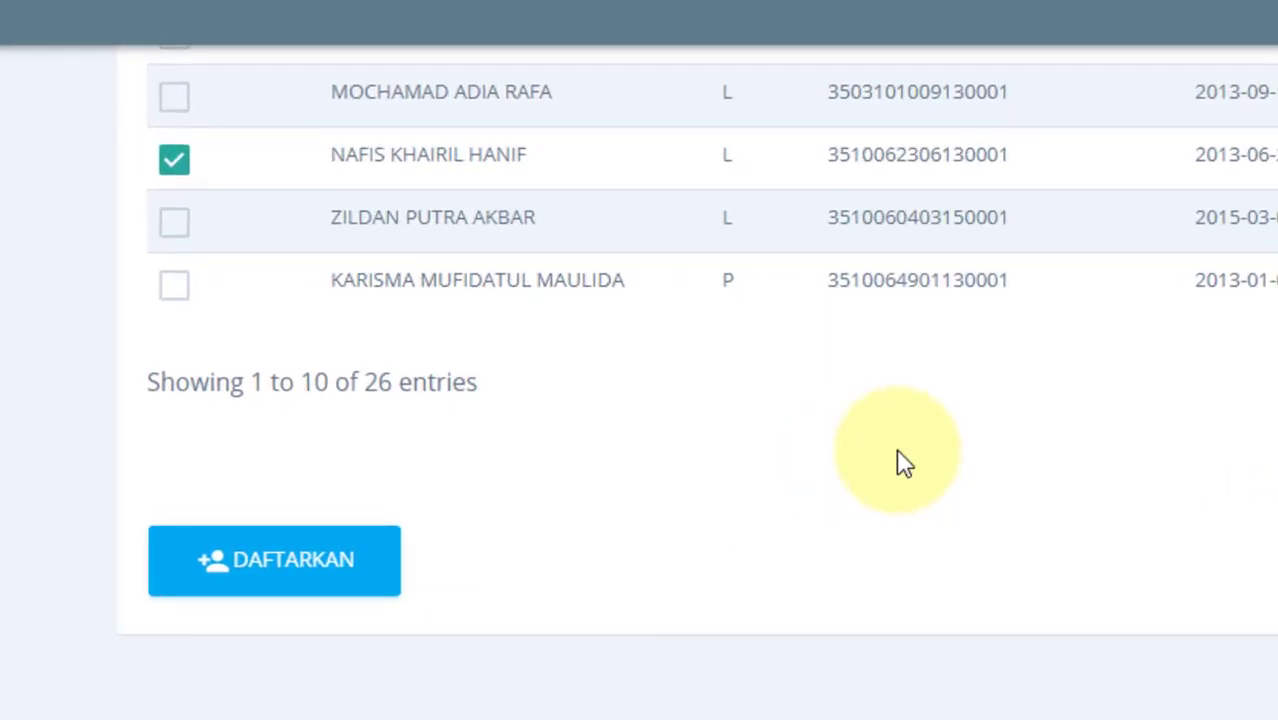
pyautogui.click(330, 563)
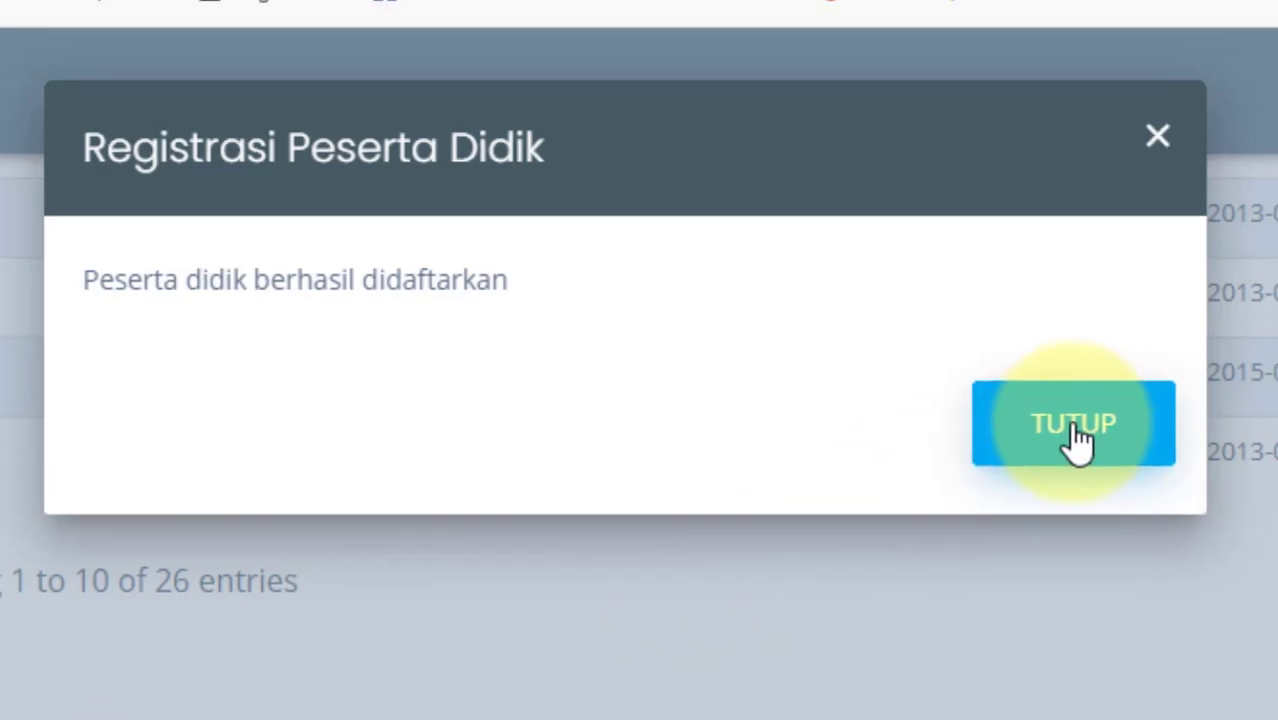
pyautogui.click(1078, 440)
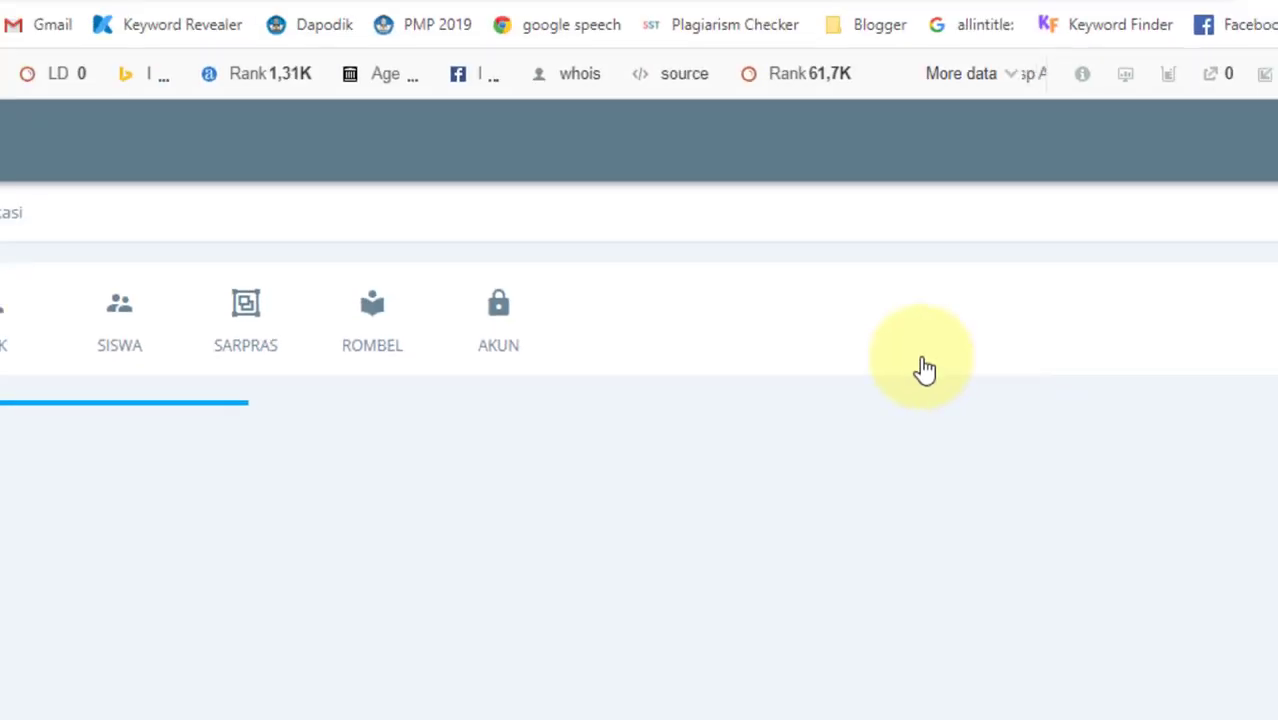